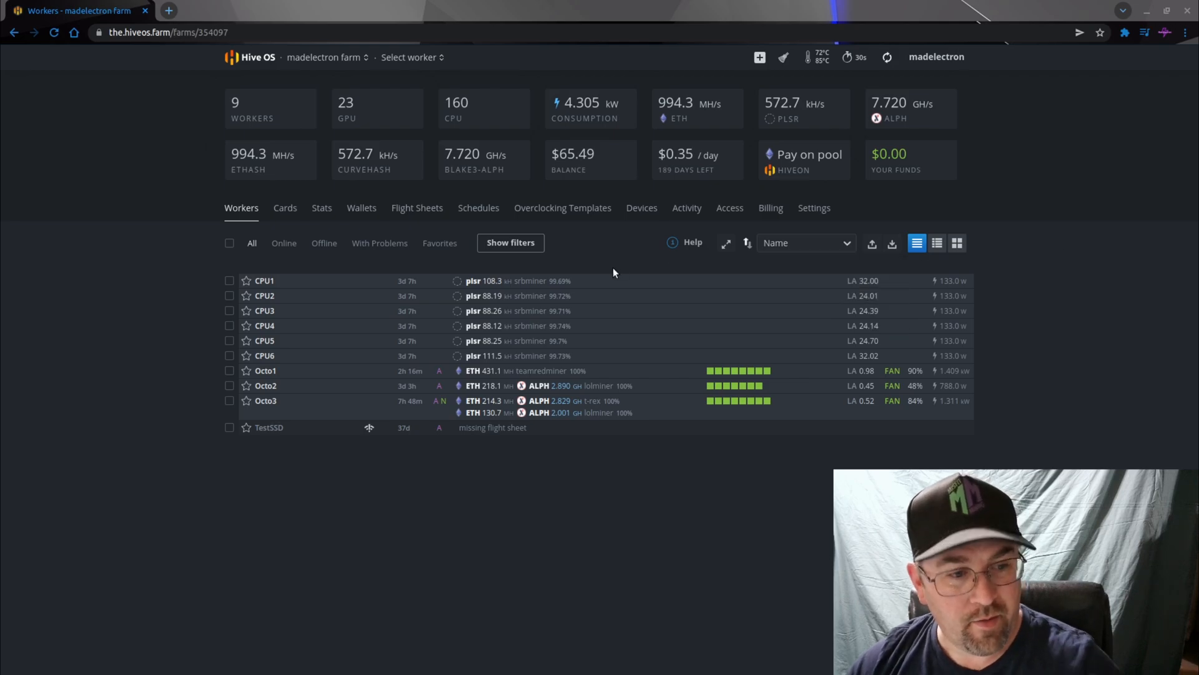
Open the Octo1 worker's overview and briefly show its power actions menu
{"action": "left_click", "coordinate": [266, 371]}
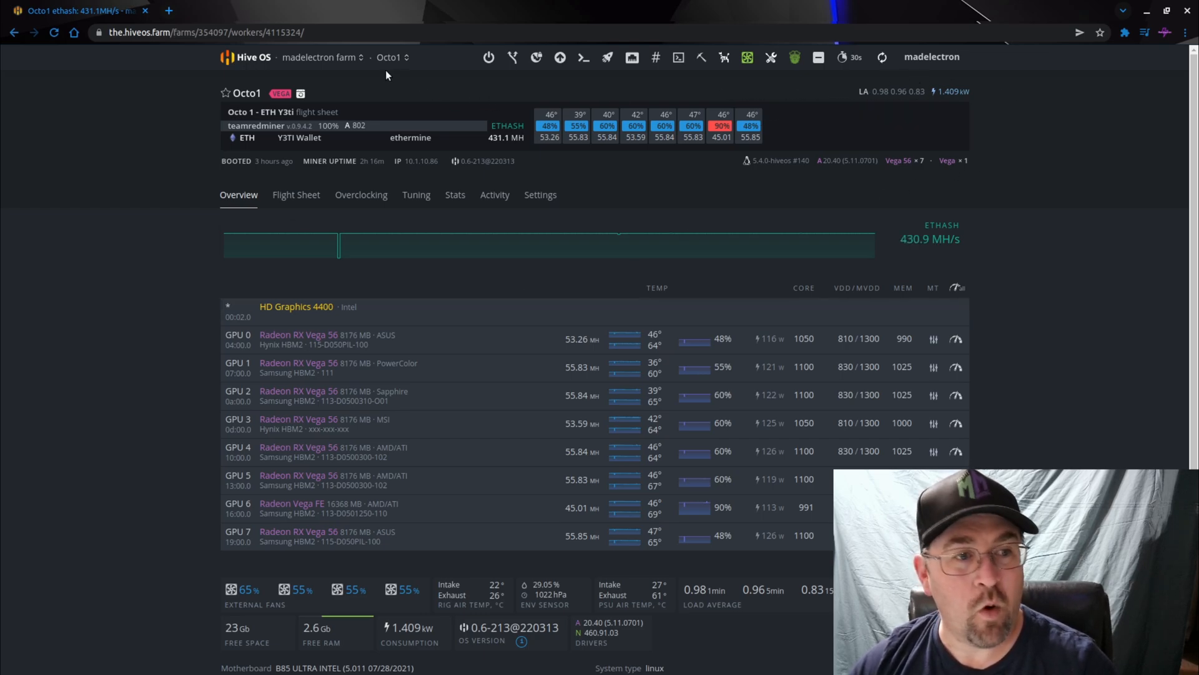
{"action": "left_click", "coordinate": [489, 58]}
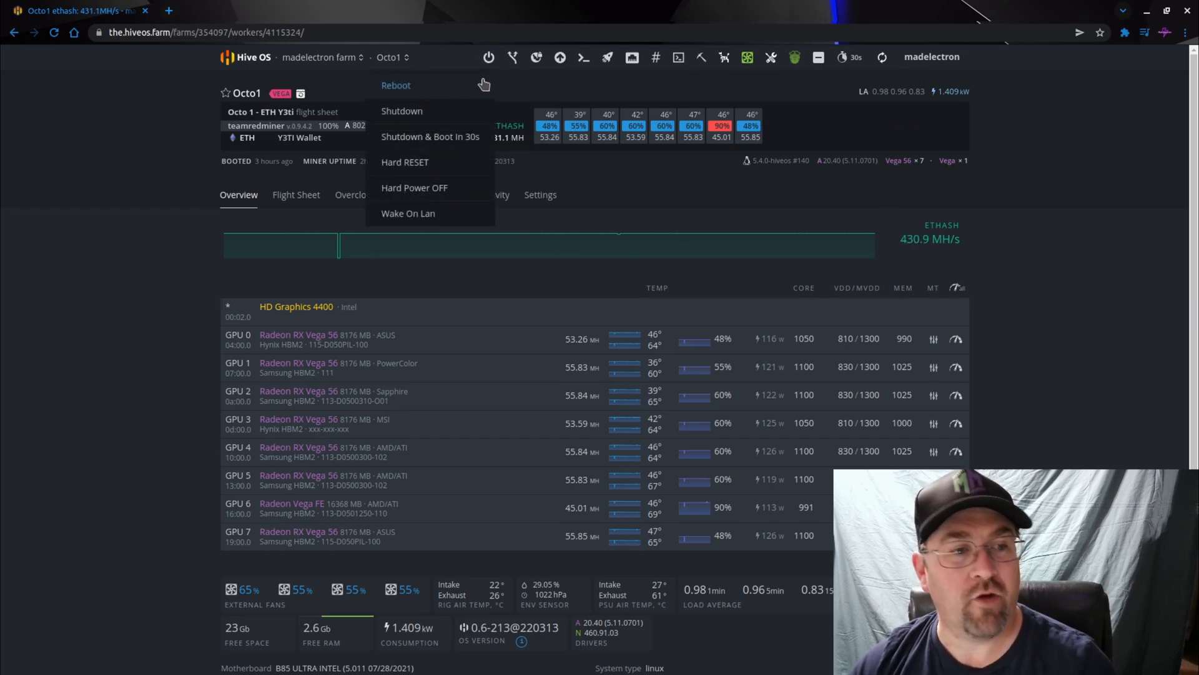
{"action": "left_click", "coordinate": [565, 78]}
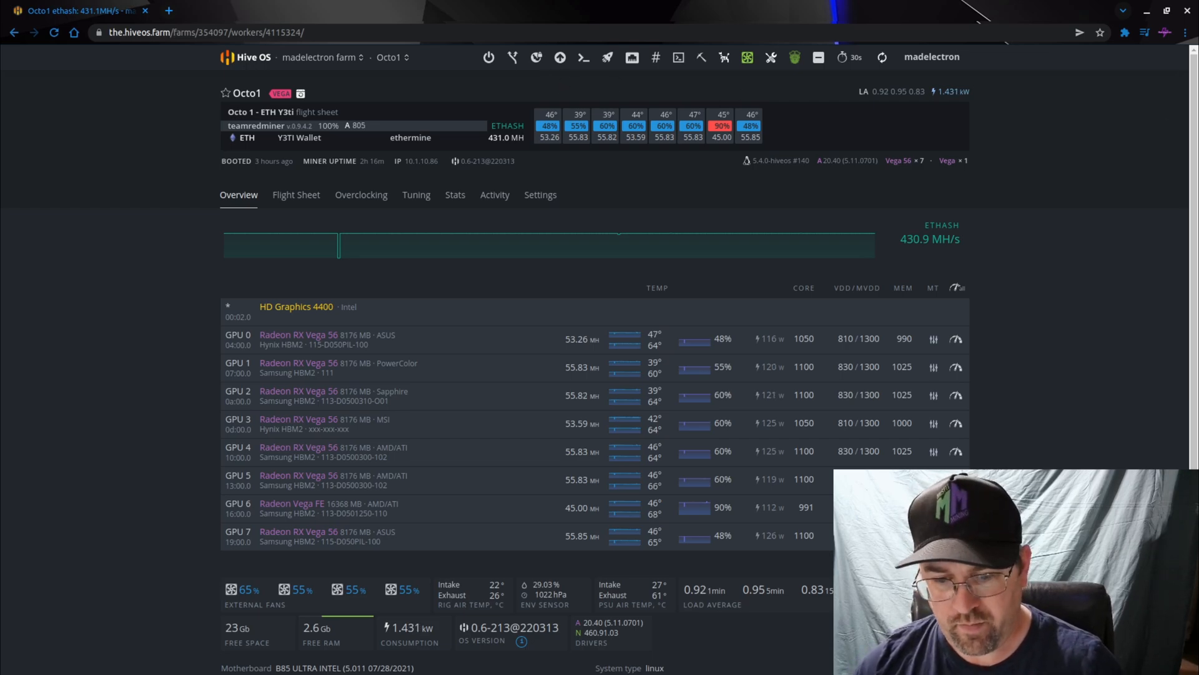
Confirm the Crypto Closet WireGuard VPN is connected in System Settings, then start a new tab
{"action": "left_click", "coordinate": [1125, 32]}
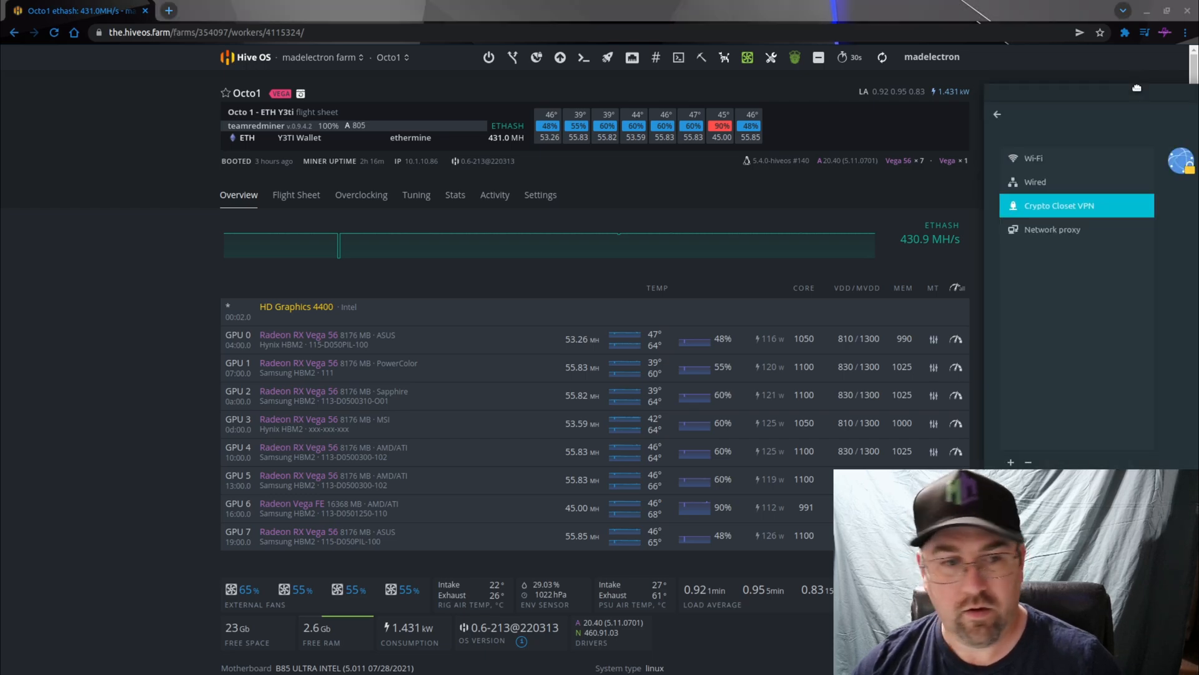
{"action": "left_click", "coordinate": [1058, 200]}
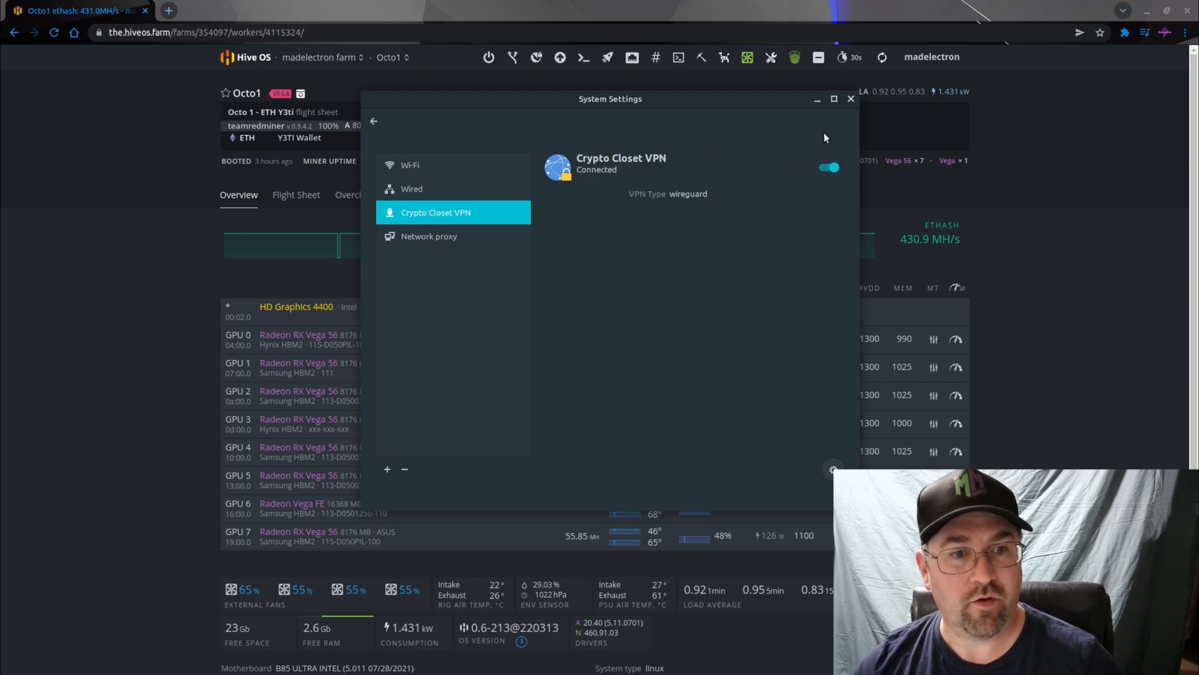
{"action": "left_click", "coordinate": [816, 100]}
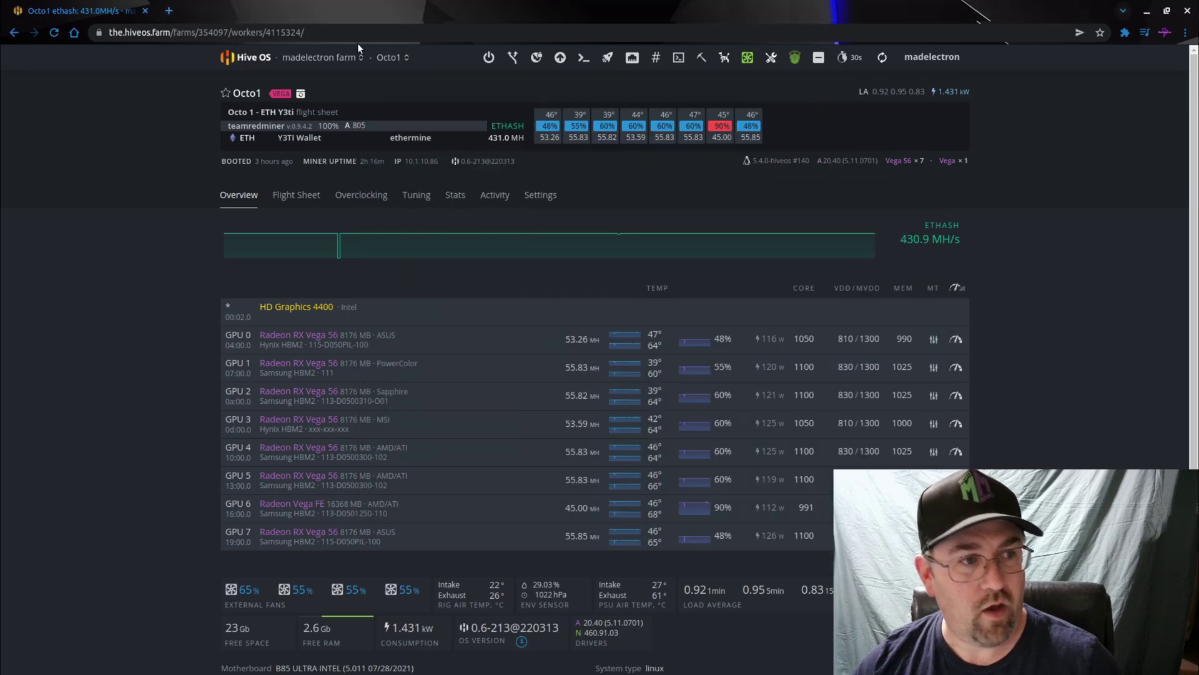
{"action": "left_click", "coordinate": [169, 11]}
{"action": "type", "text": "1"}
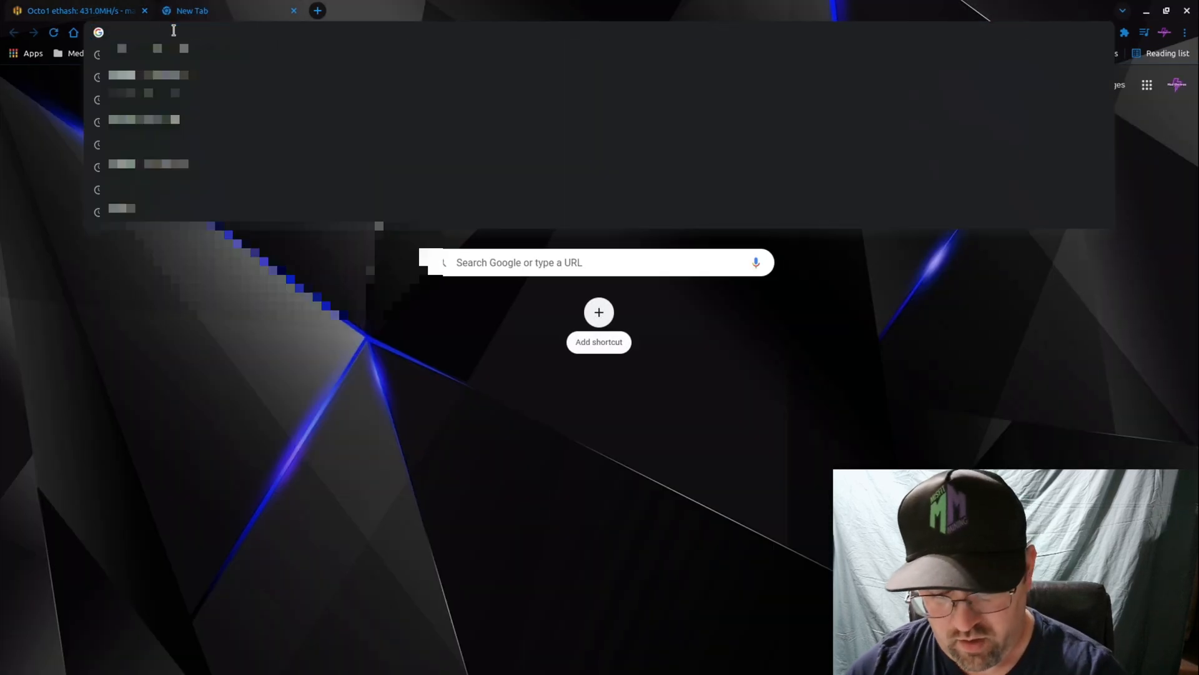
{"action": "type", "text": "0.1.1"}
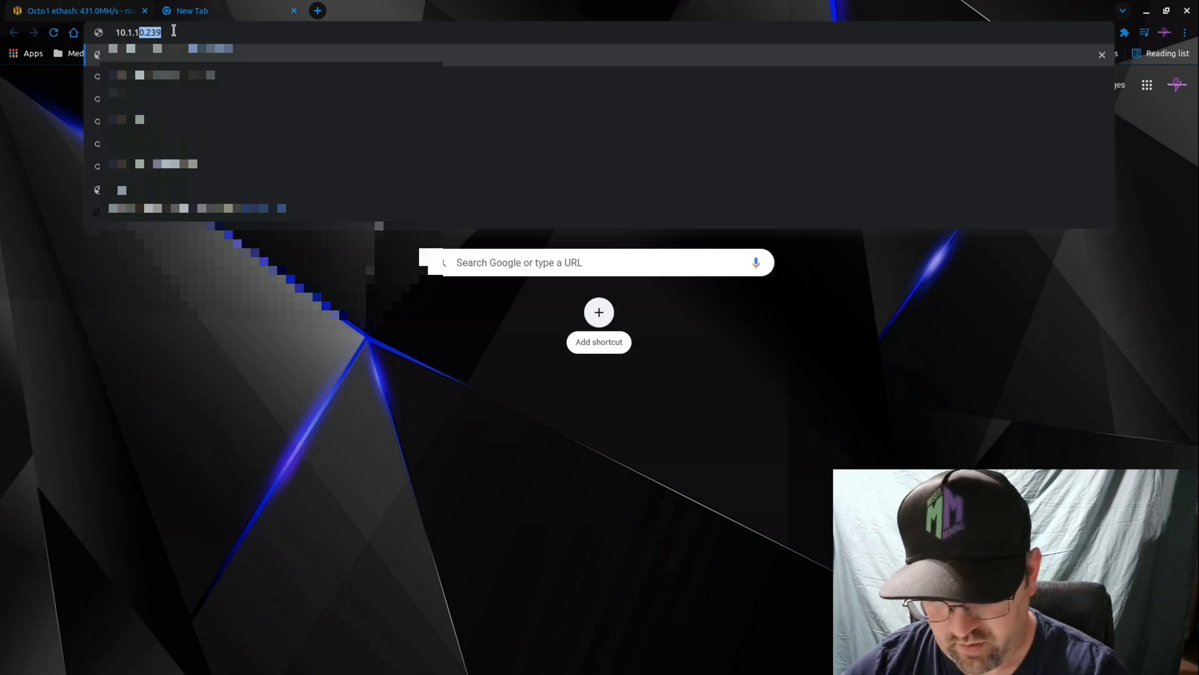
{"action": "type", "text": "0.1"}
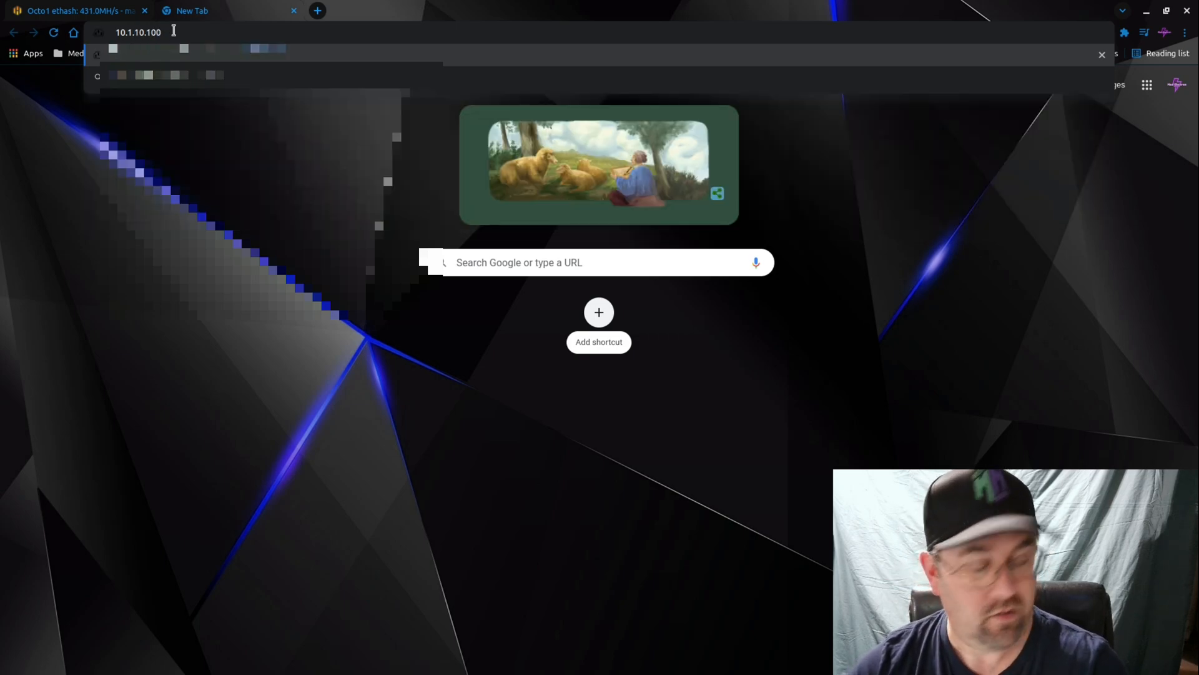
{"action": "type", "text": "00"}
Load the Raritan PDU at 10.1.10.100 and show its Outlet Groups list
{"action": "key", "text": "Return"}
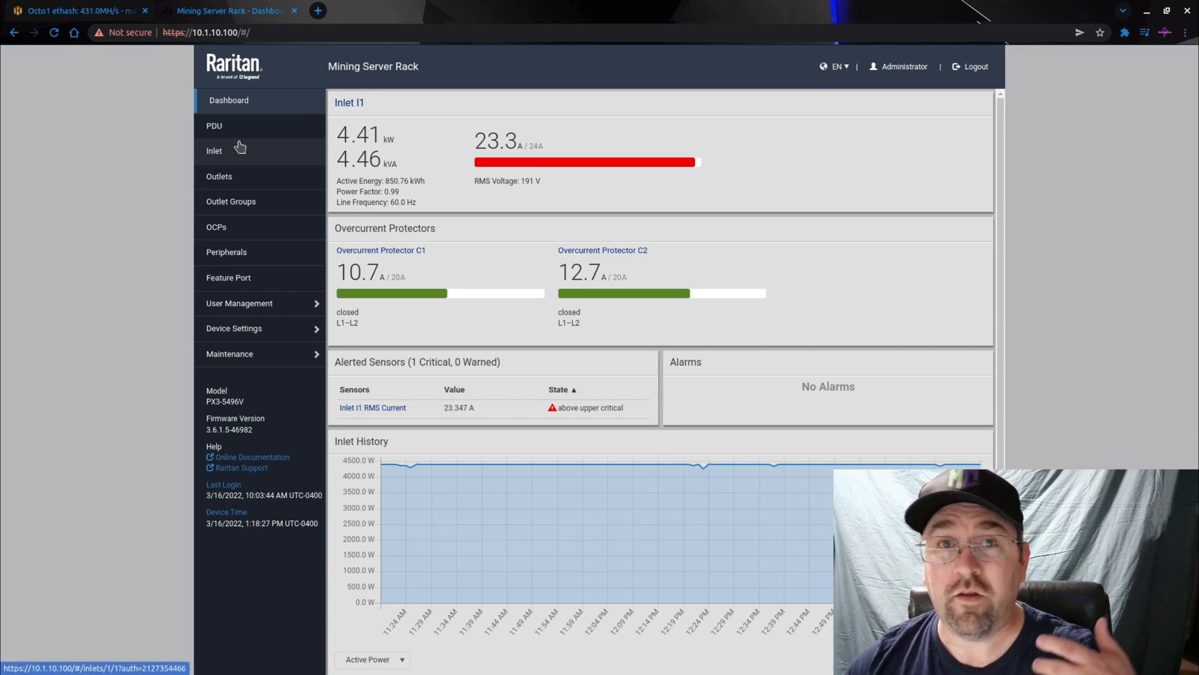
{"action": "left_click", "coordinate": [231, 201]}
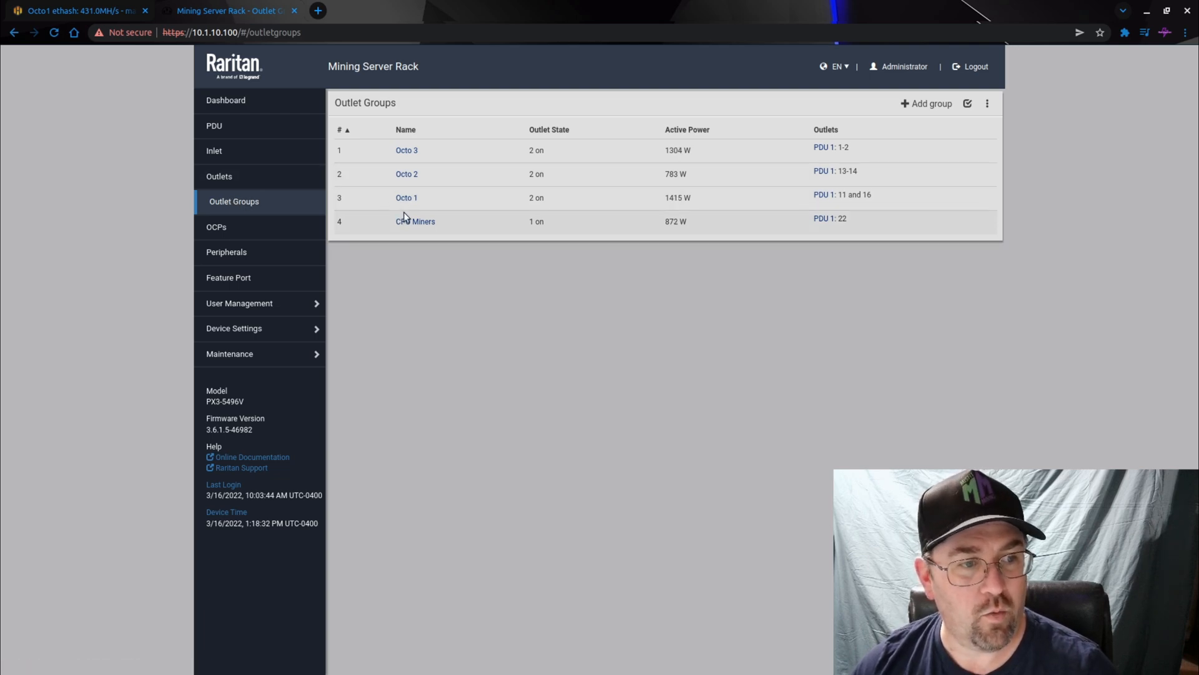
Switch off both outlets of the Octo 1 group and return to the Octo1 Hive OS page
{"action": "left_click", "coordinate": [967, 103]}
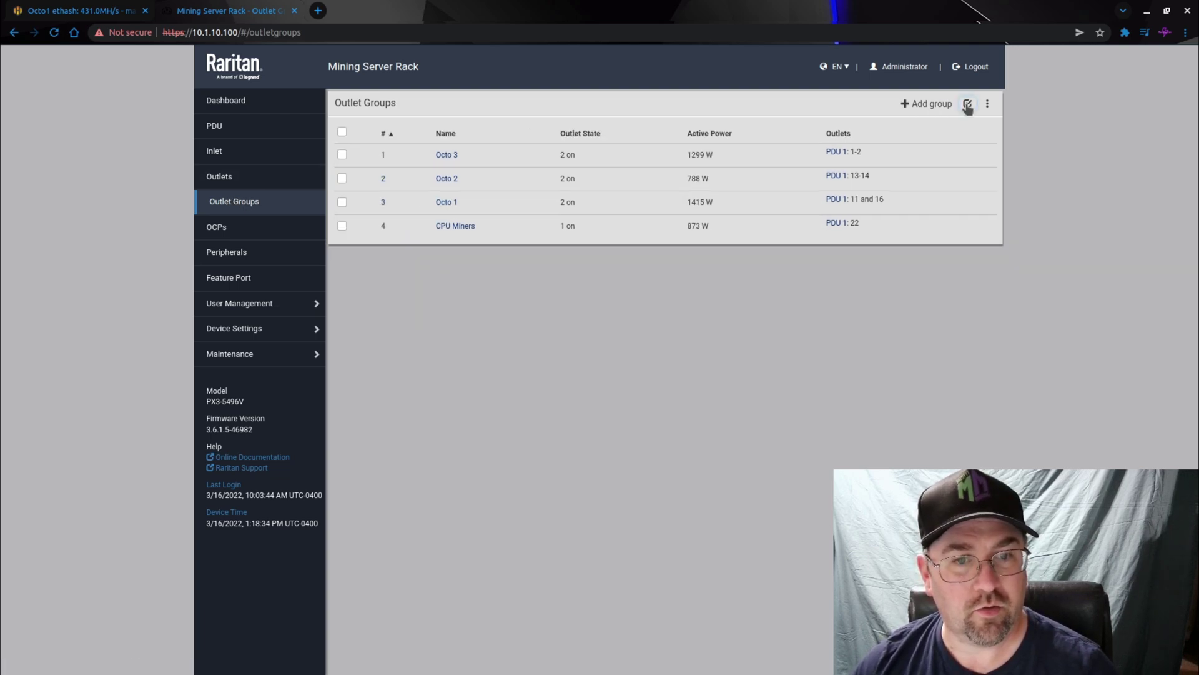
{"action": "left_click", "coordinate": [341, 201]}
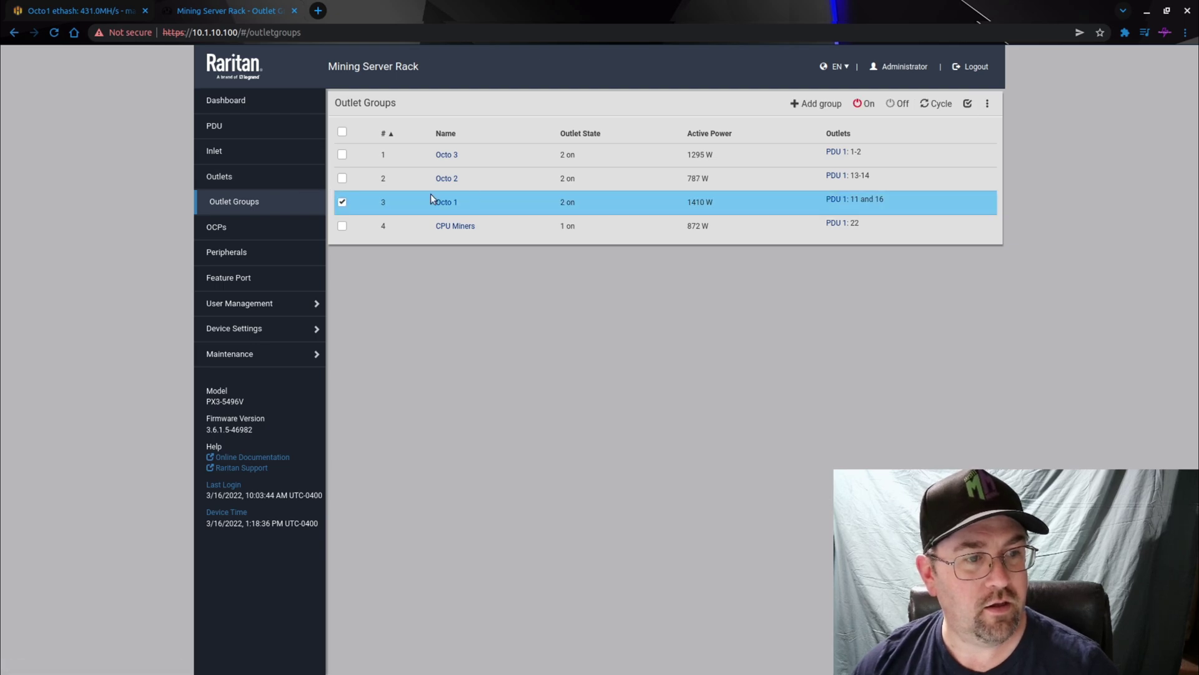
{"action": "left_click", "coordinate": [898, 104]}
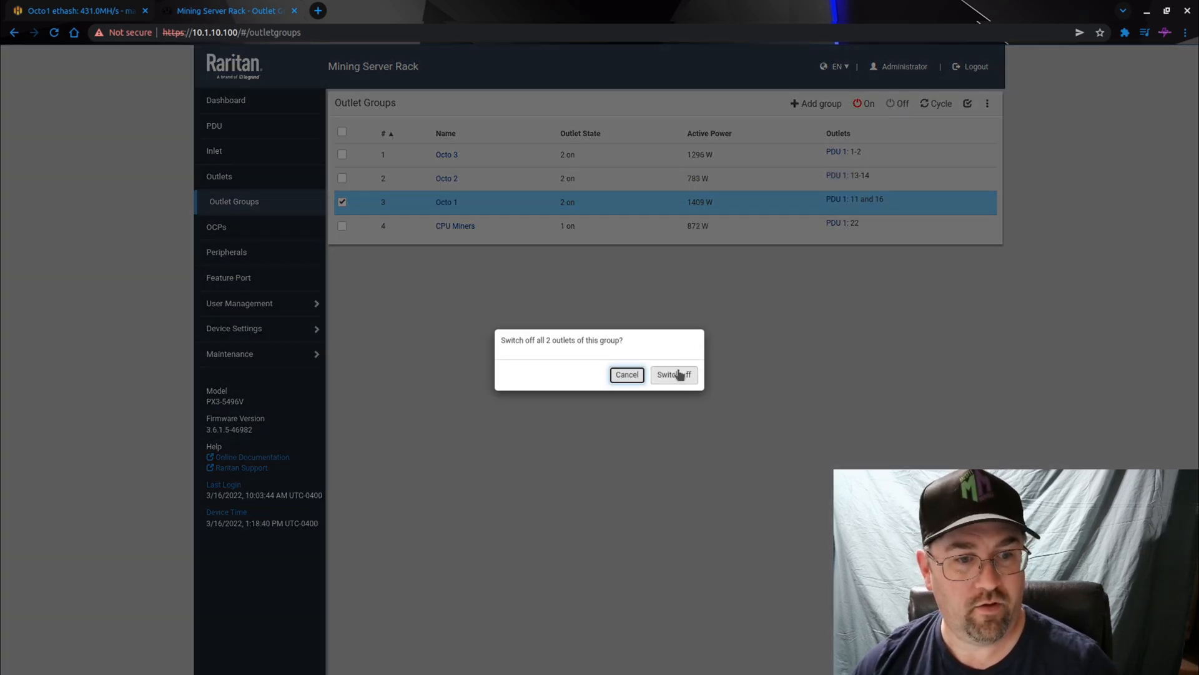
{"action": "left_click", "coordinate": [679, 375]}
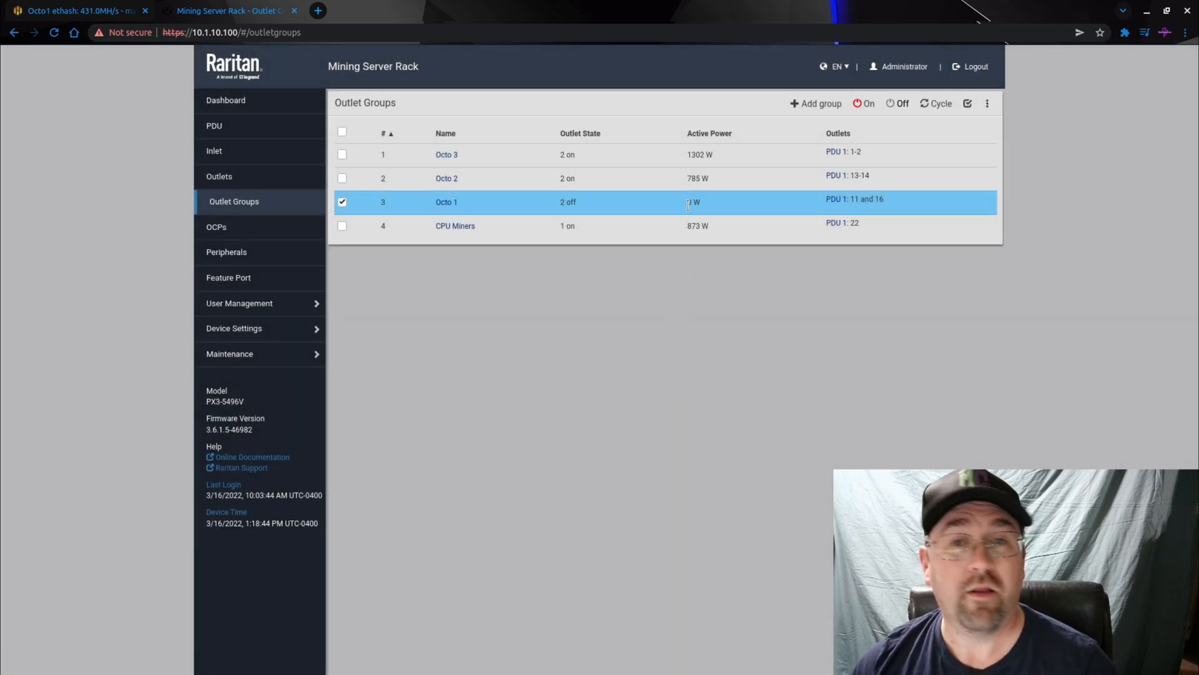
{"action": "left_click", "coordinate": [85, 10]}
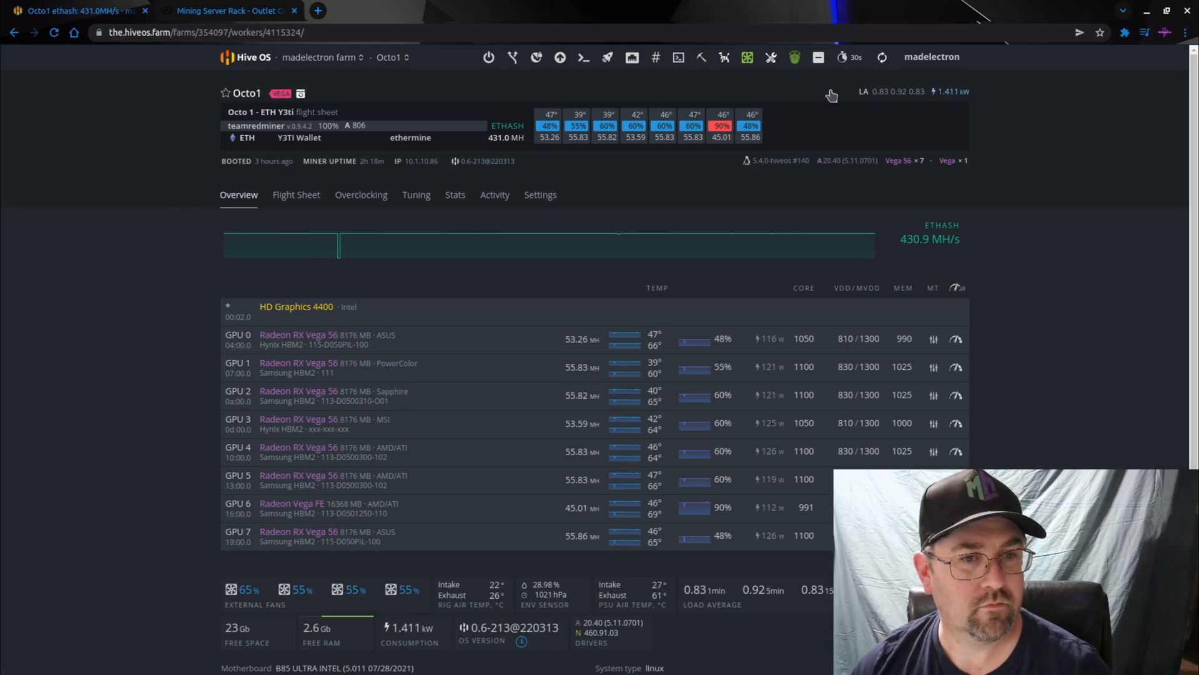
Refresh Octo1 so it shows offline, then go back to the PDU's outlet groups
{"action": "left_click", "coordinate": [883, 58]}
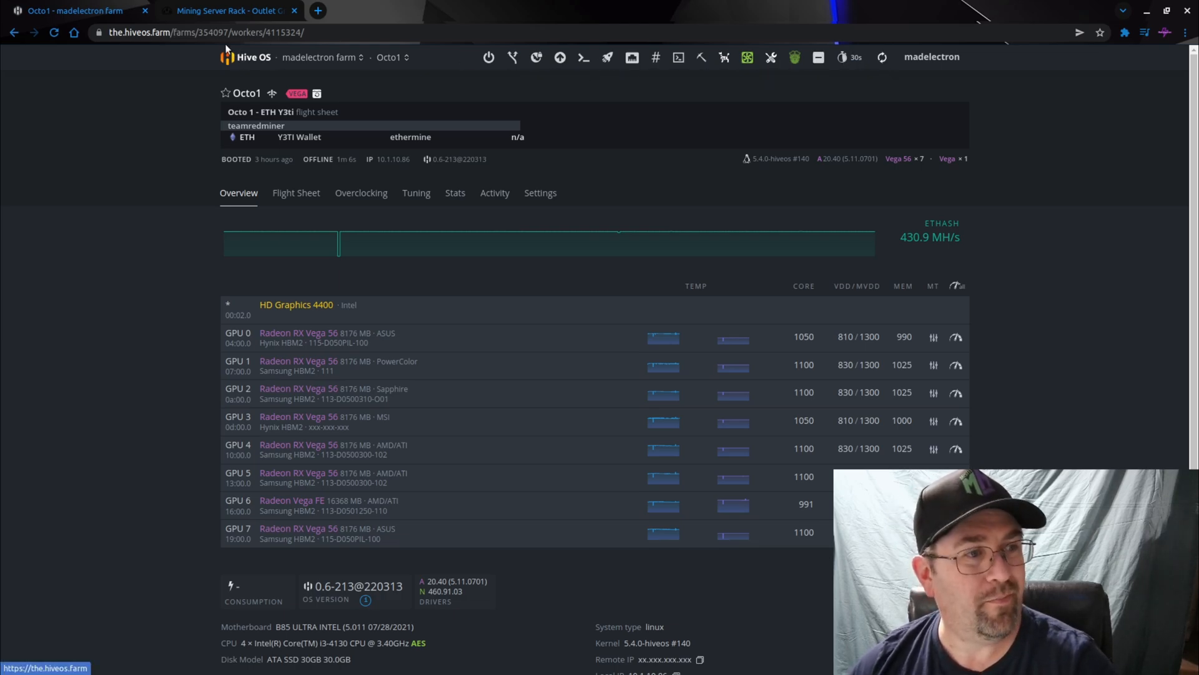
{"action": "left_click", "coordinate": [225, 11]}
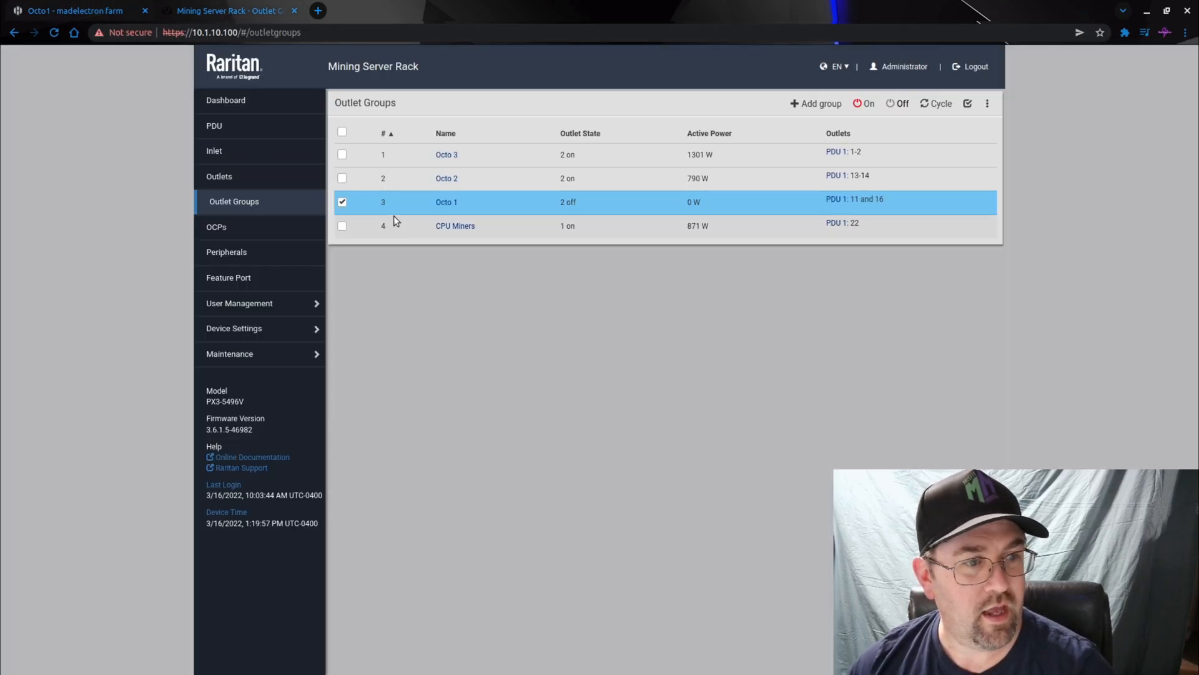
Switch the Octo 1 outlet group back on and return to the rig's Hive OS page
{"action": "left_click", "coordinate": [864, 103]}
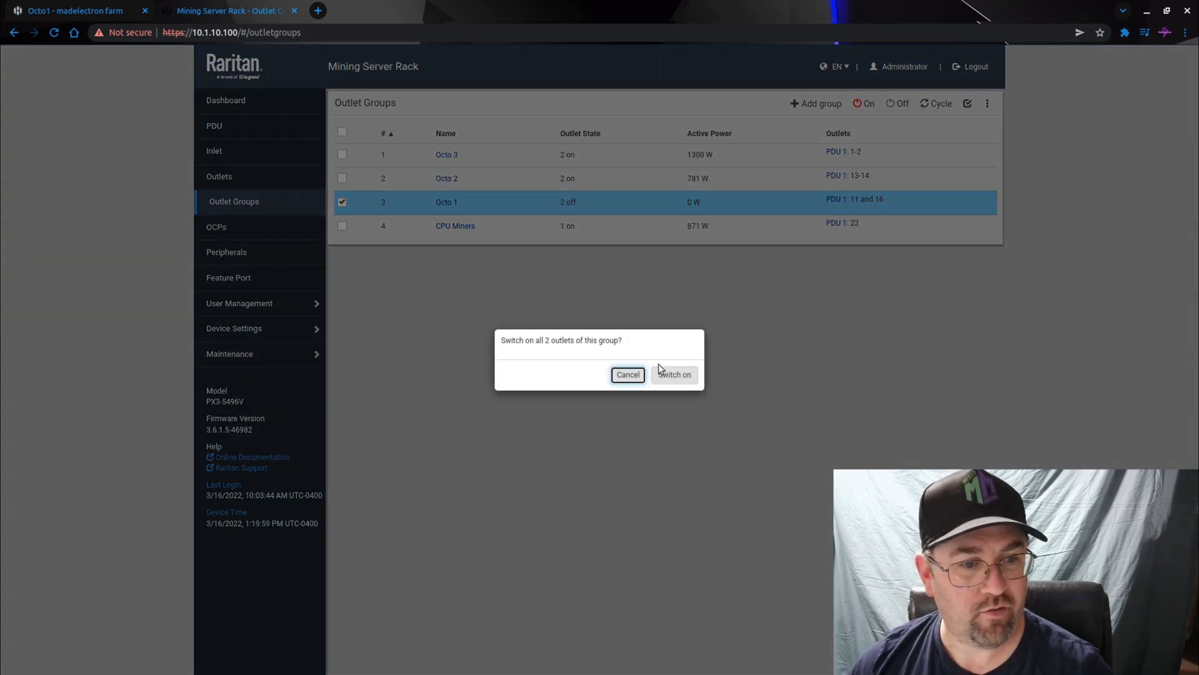
{"action": "left_click", "coordinate": [674, 374]}
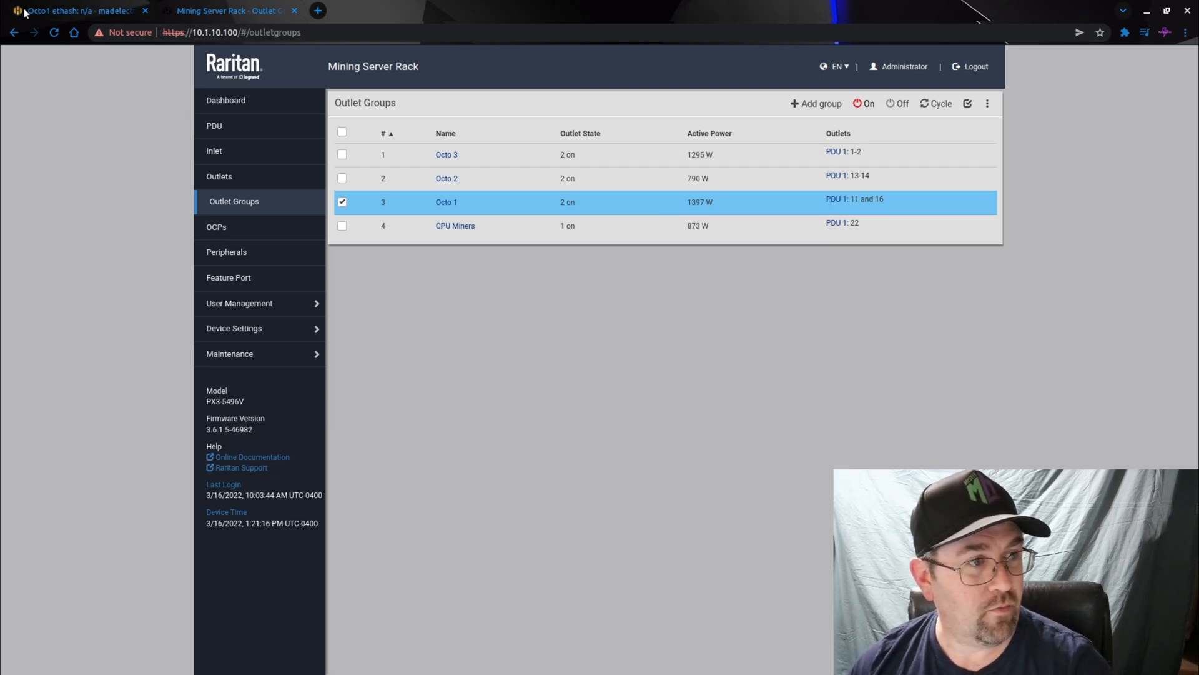
{"action": "left_click", "coordinate": [56, 11]}
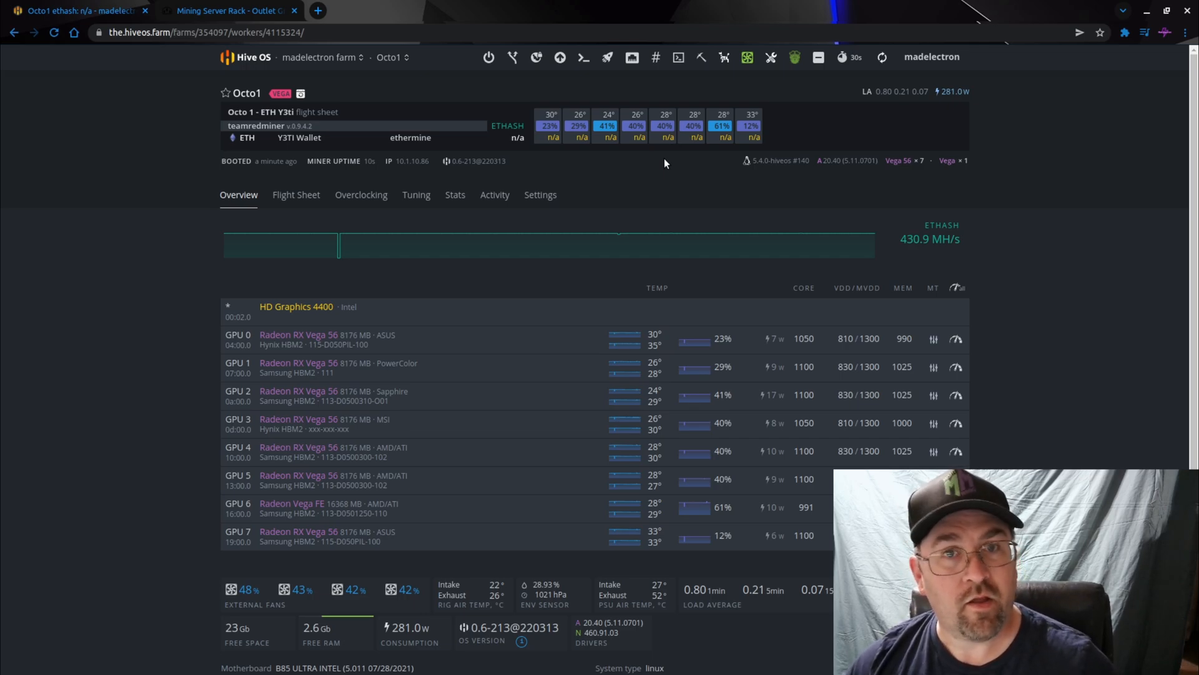
Start a Hive Shell session on Octo1 from the Remote Access menu
{"action": "left_click", "coordinate": [679, 58]}
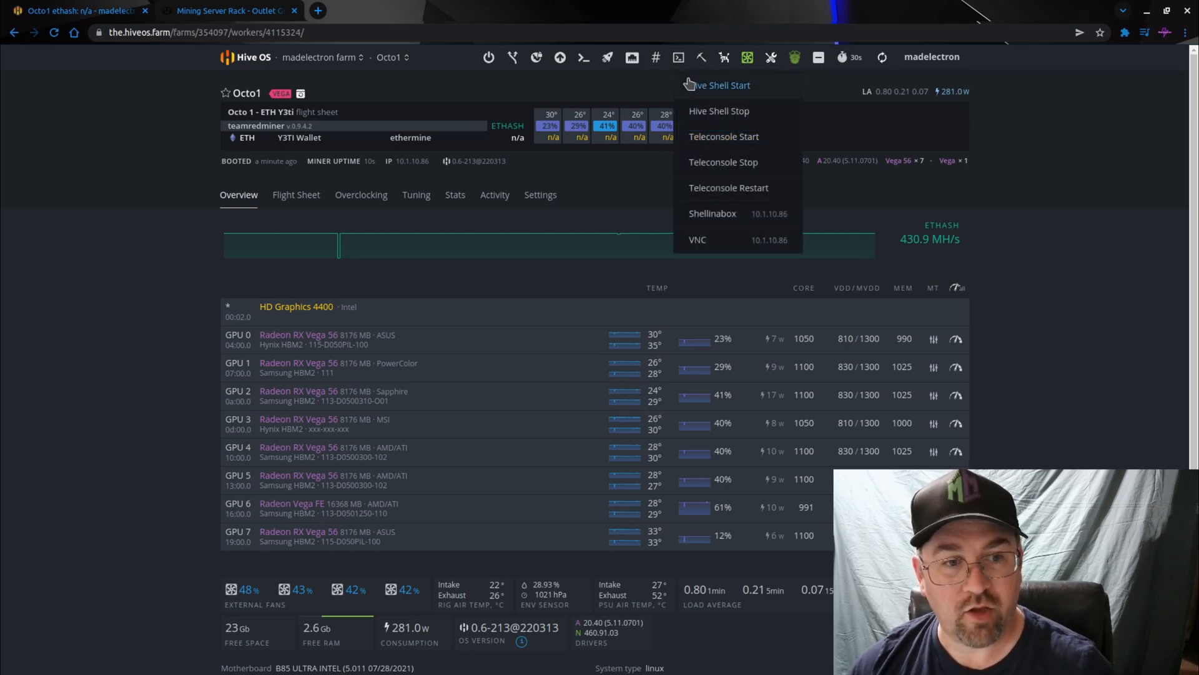
{"action": "left_click", "coordinate": [720, 86]}
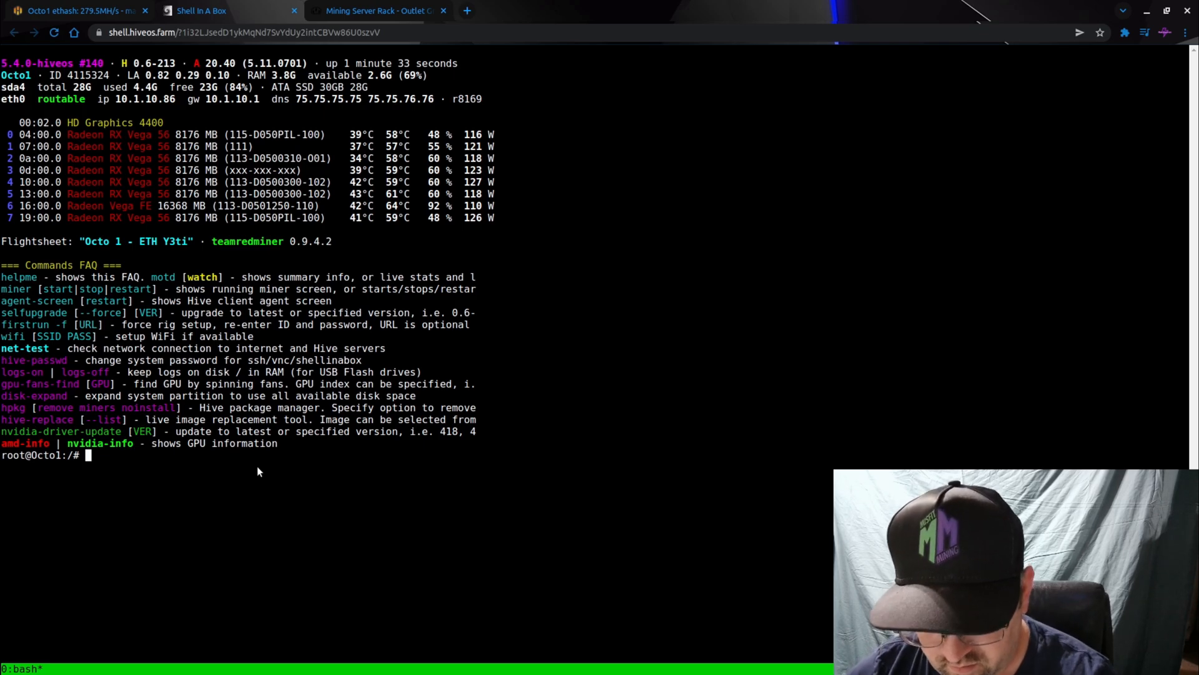
{"action": "type", "text": "motd watch"}
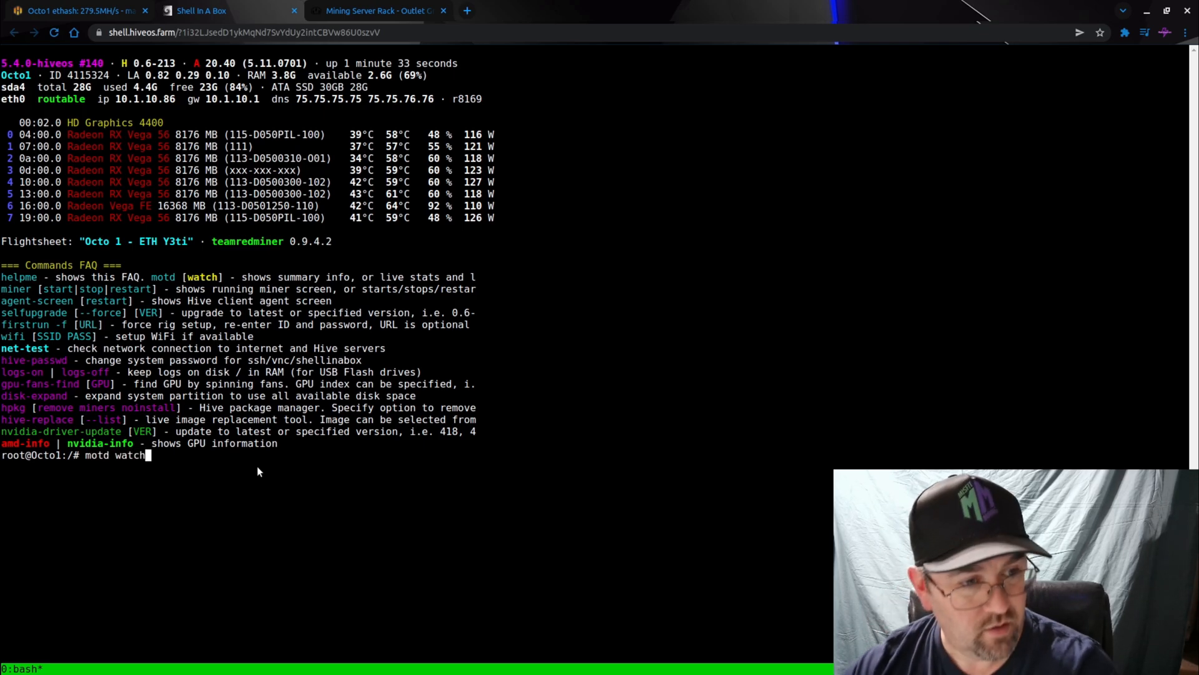
Run motd watch for live stats, then leave the shell and return to Octo1's overview
{"action": "key", "text": "Return"}
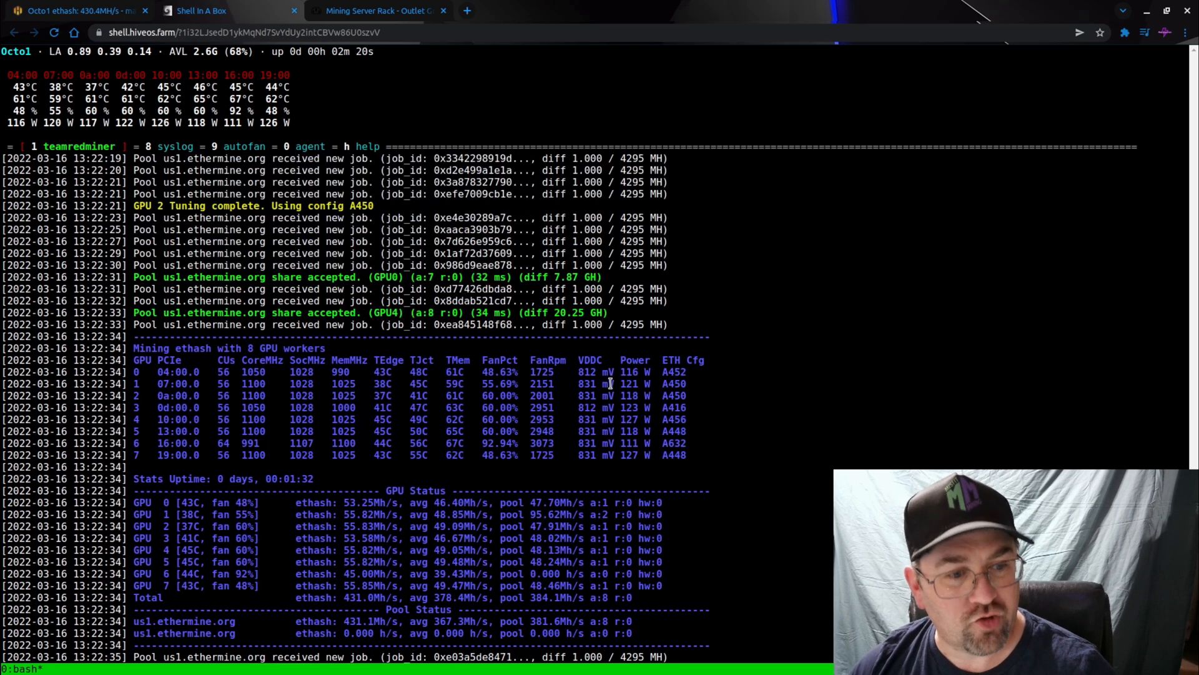
{"action": "left_click", "coordinate": [293, 10]}
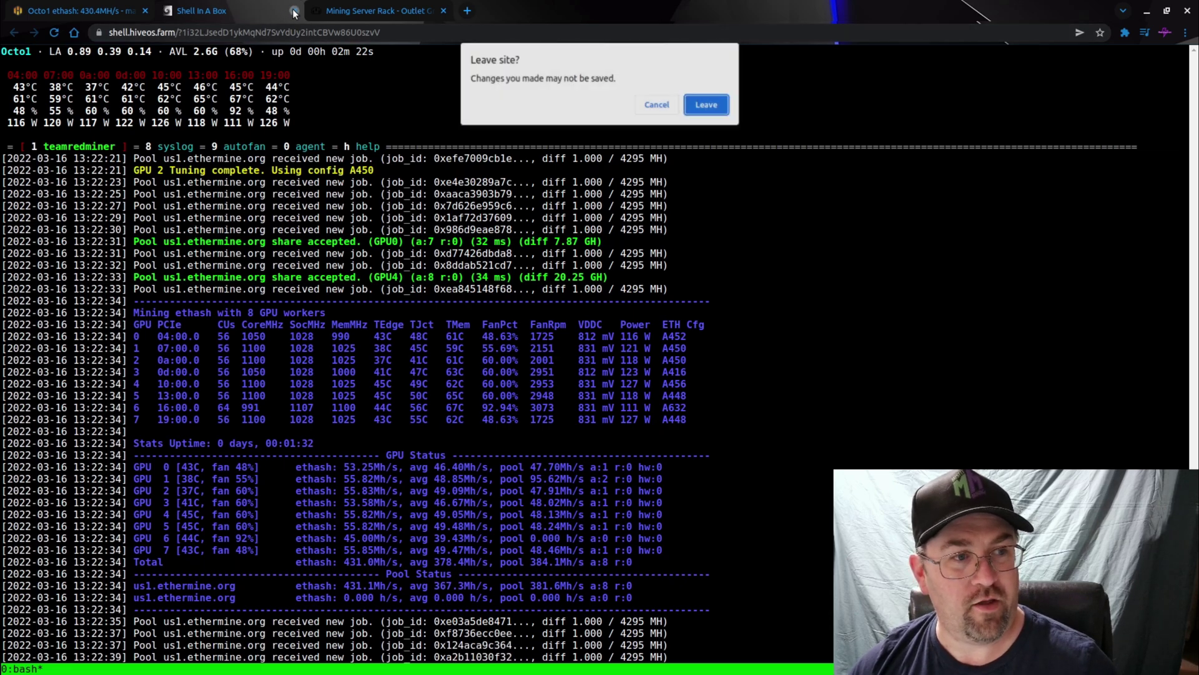
{"action": "left_click", "coordinate": [707, 105]}
{"action": "left_click", "coordinate": [891, 145]}
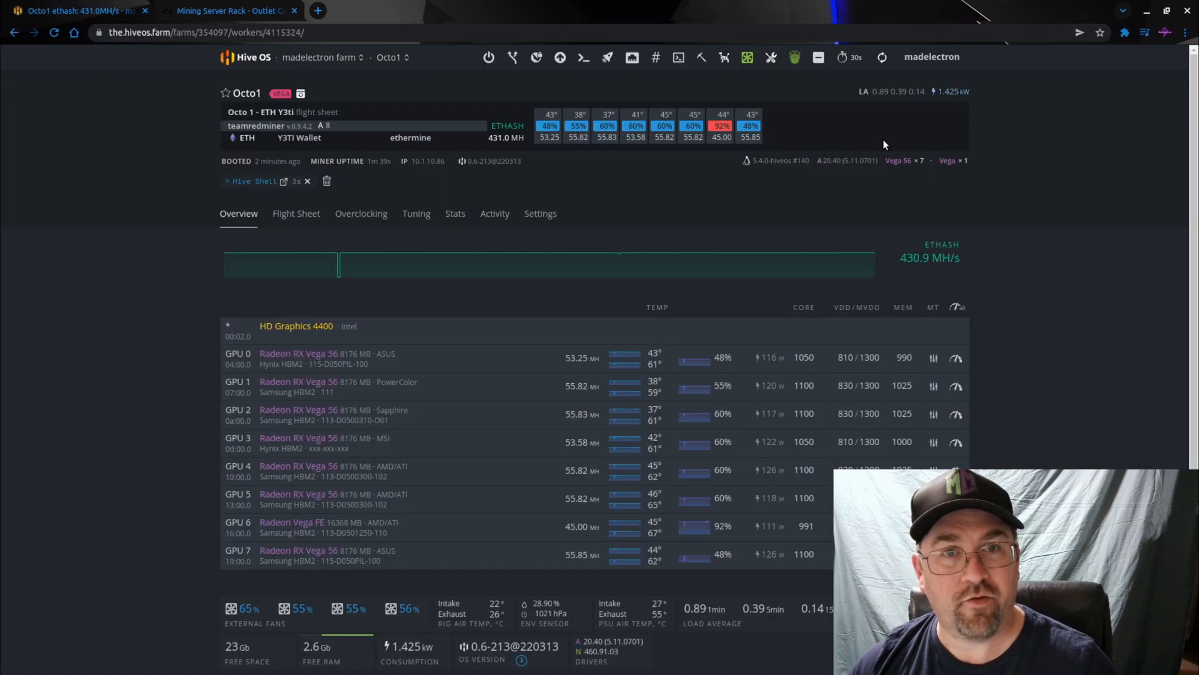
Log in to Octo1's local Shellinabox terminal via its IP link
{"action": "left_click", "coordinate": [422, 162]}
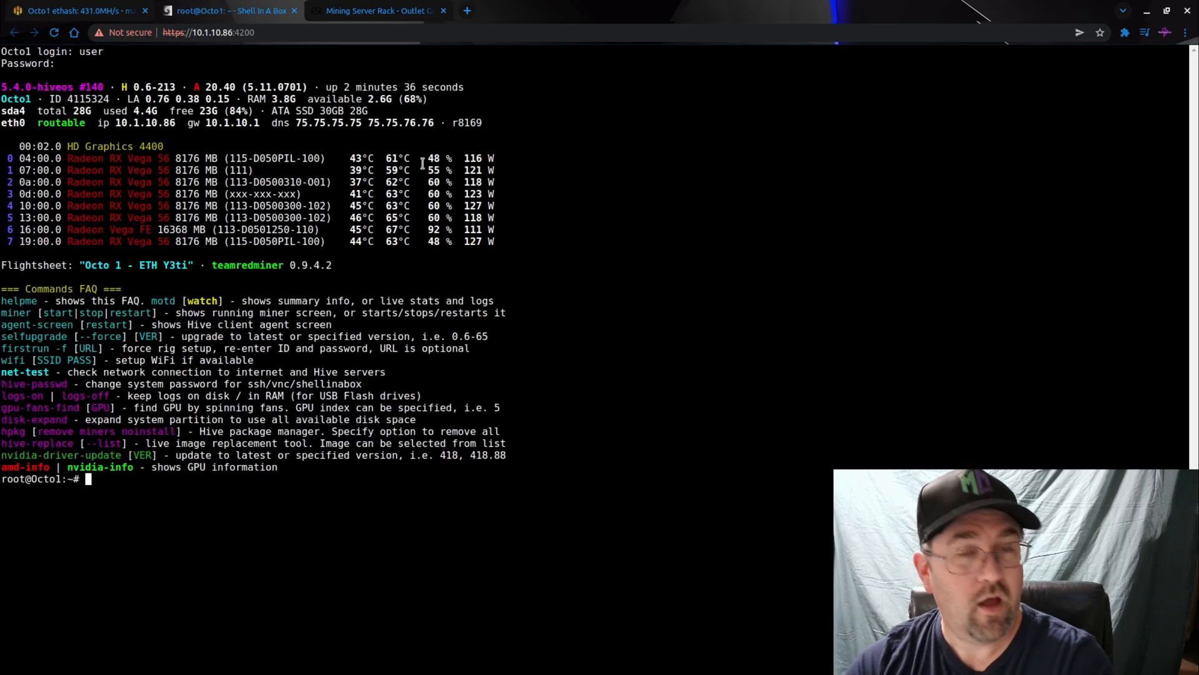
{"action": "type", "text": "motd watch"}
{"action": "key", "text": "Return"}
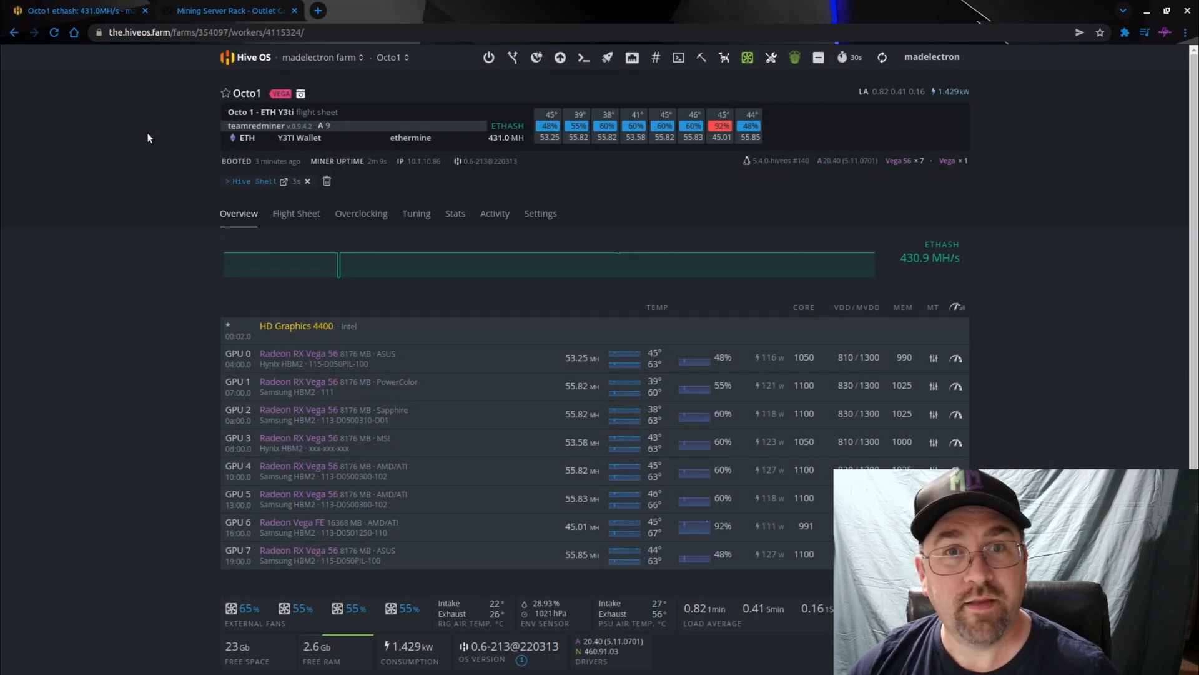
Load the router's page at 10.1.10.1 in a new tab
{"action": "left_click", "coordinate": [318, 11]}
{"action": "type", "text": "10"}
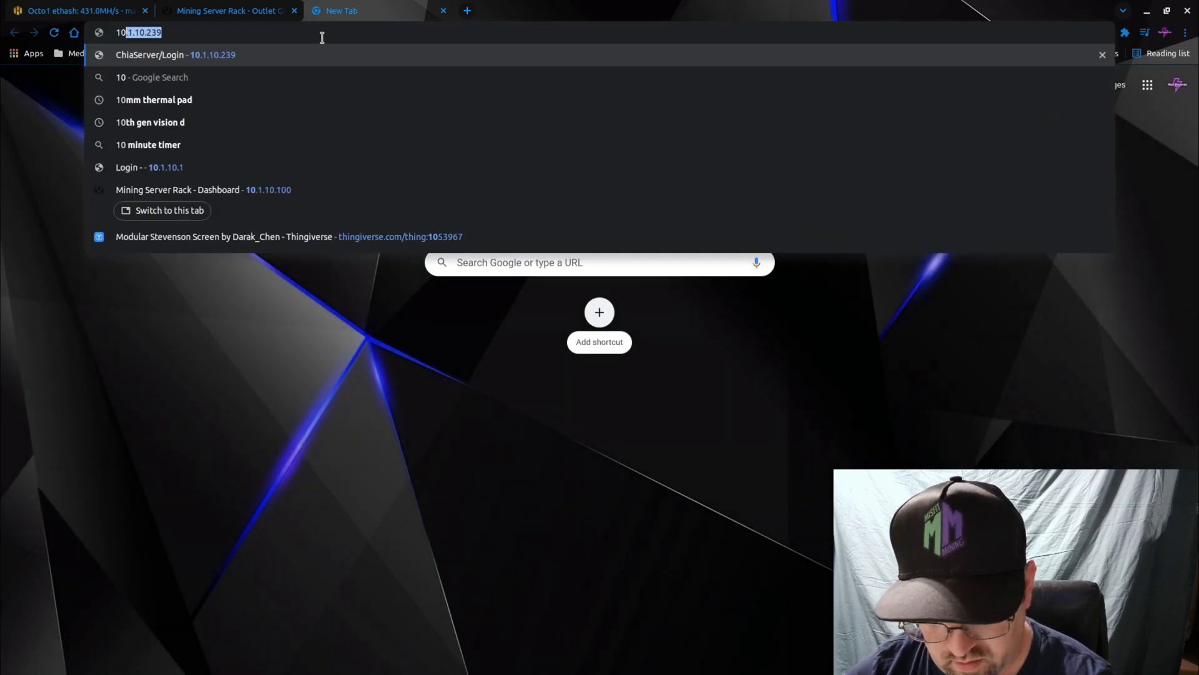
{"action": "type", "text": ".1.10.1"}
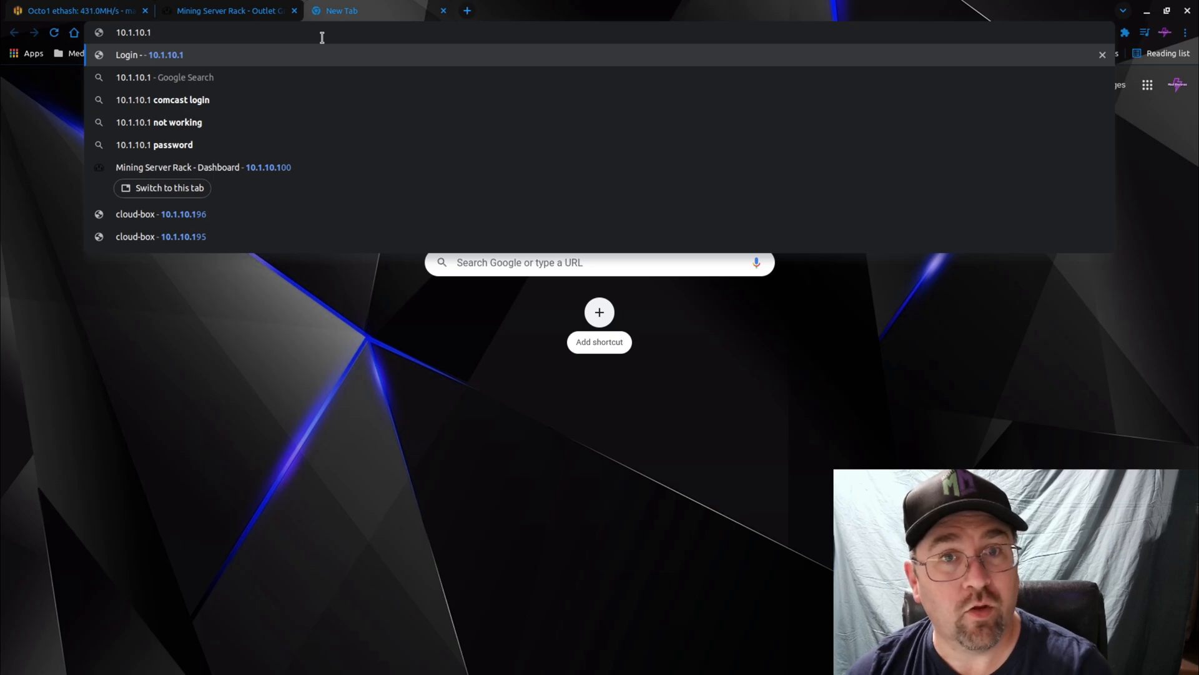
{"action": "key", "text": "Return"}
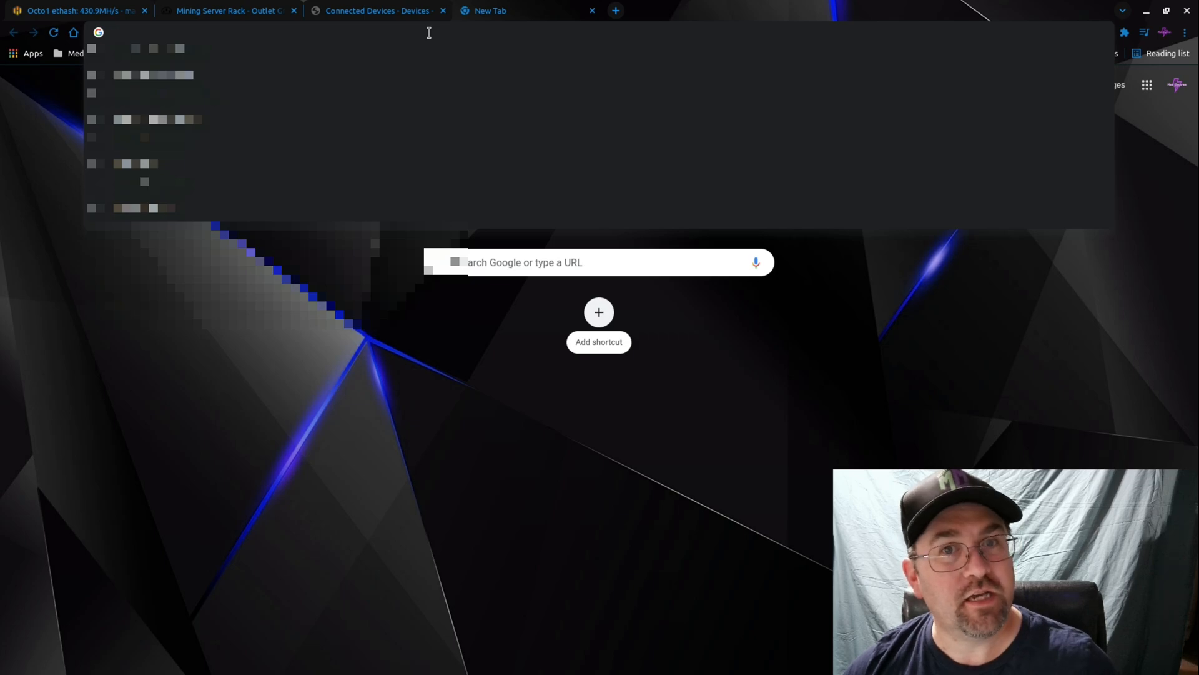
{"action": "type", "text": "10."}
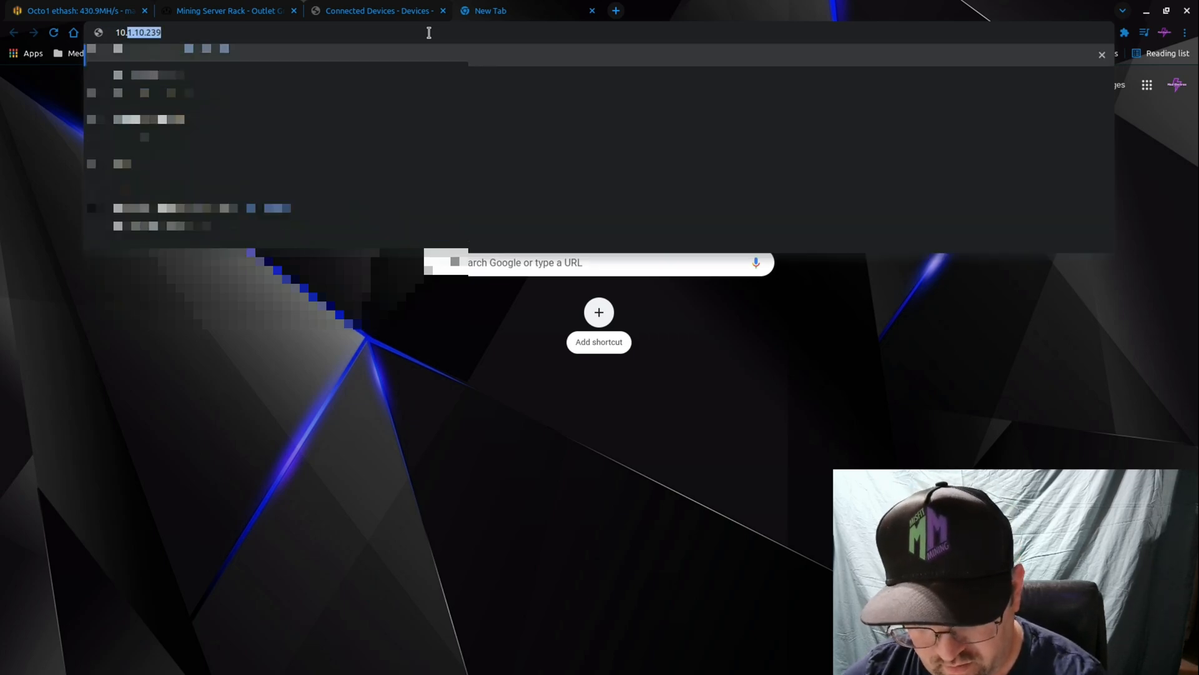
{"action": "type", "text": "1.10.195"}
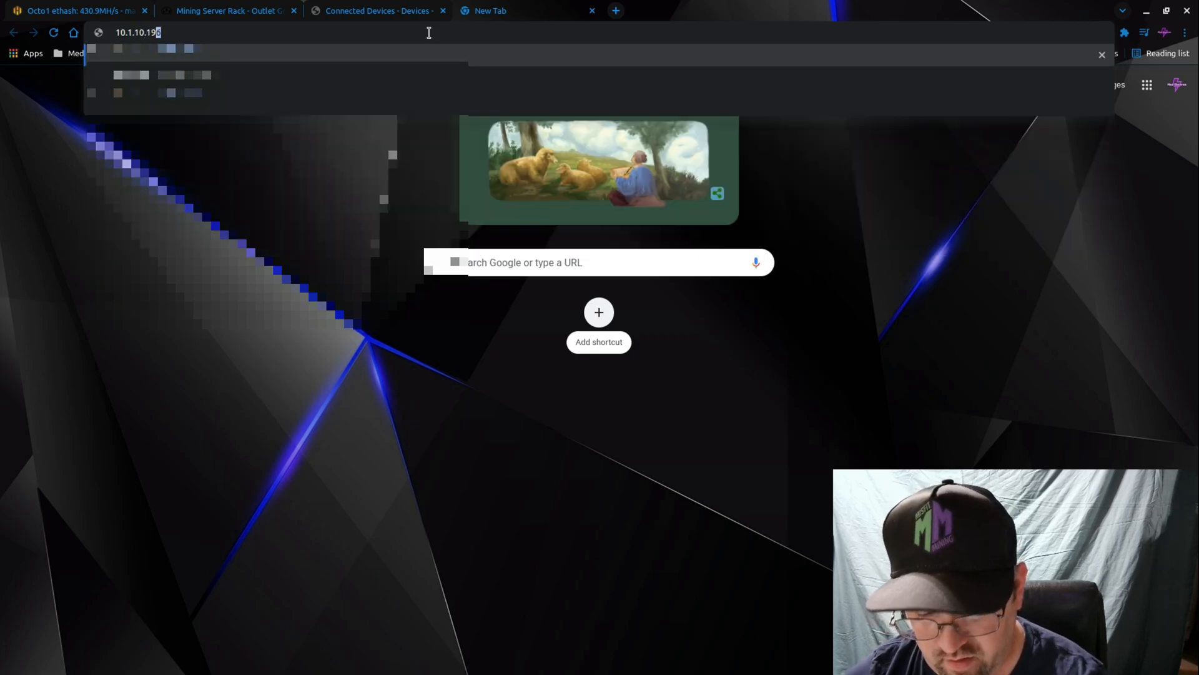
Load the Goldshell MiniDOGE dashboard at 10.1.10.195 and switch its language to English
{"action": "key", "text": "Return"}
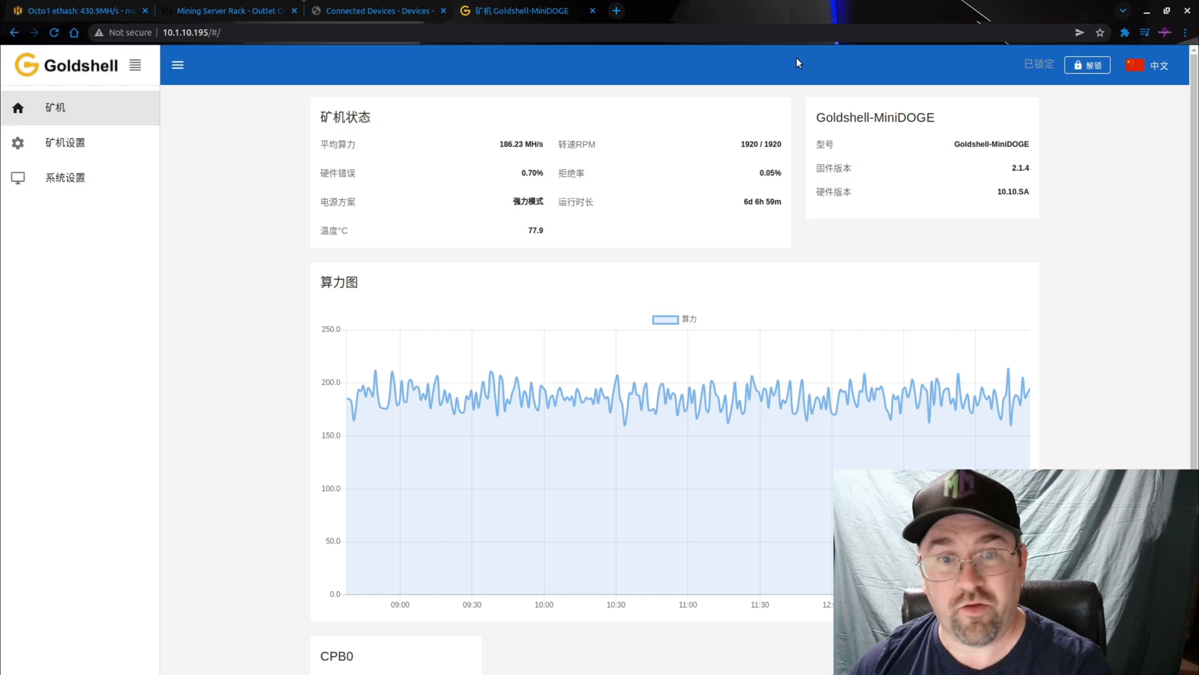
{"action": "left_click", "coordinate": [1153, 68]}
{"action": "left_click", "coordinate": [1154, 128]}
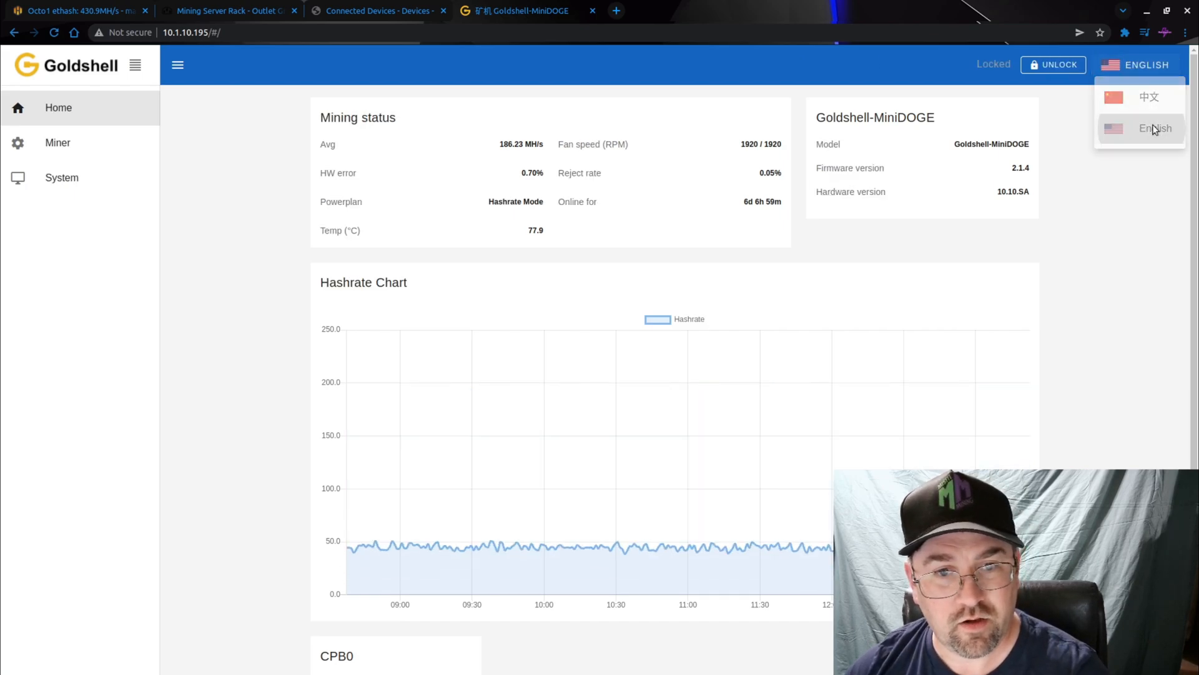